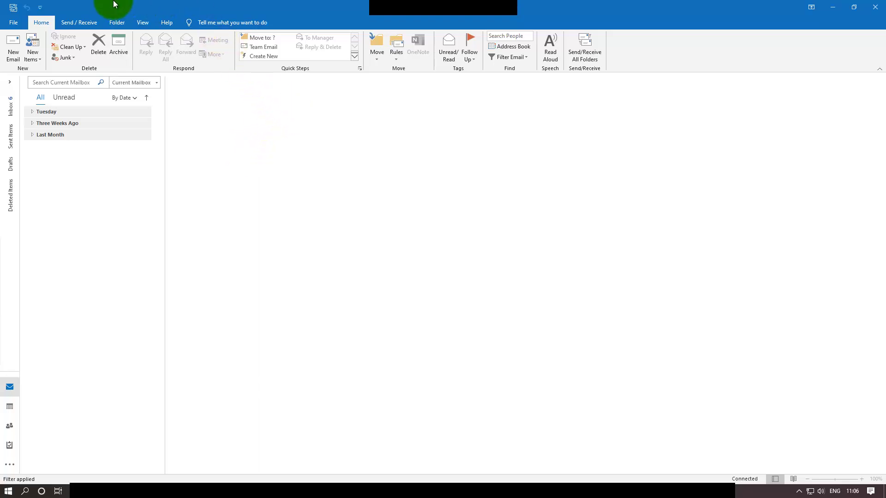
Go to Outlook's File > Account Information page to add an account.
{"action": "left_click", "coordinate": [13, 22]}
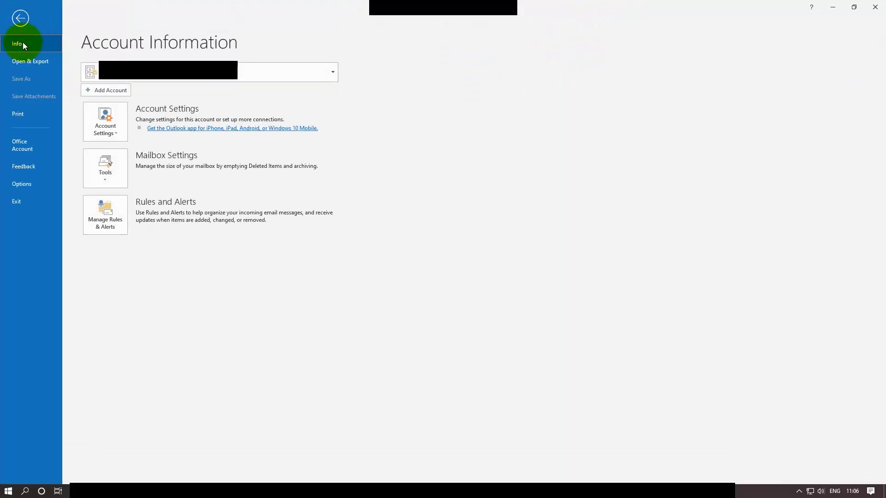
Start Add Account with the Gmail address, expanding then collapsing Advanced options.
{"action": "left_click", "coordinate": [107, 90]}
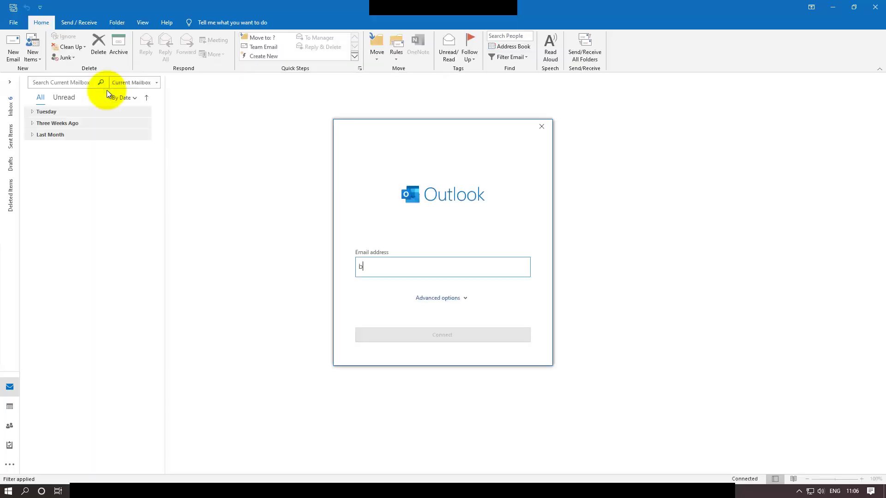
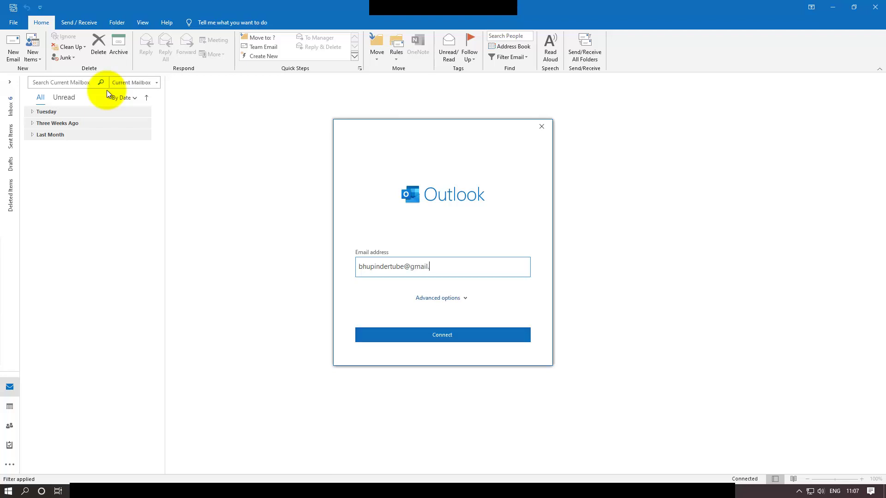
{"action": "left_click", "coordinate": [461, 297]}
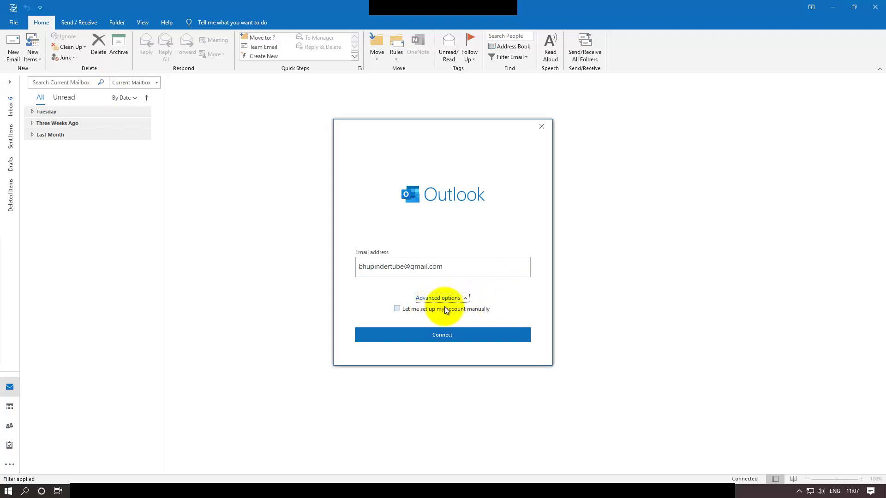
{"action": "left_click", "coordinate": [450, 300]}
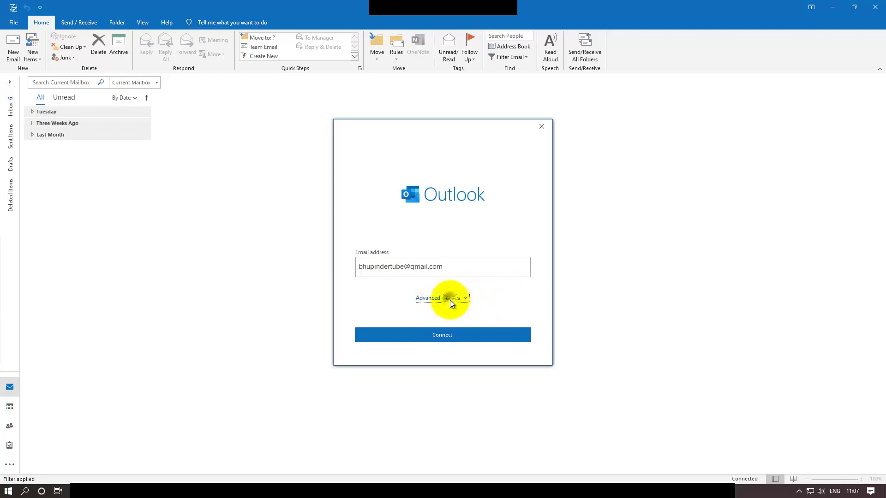
Connect the Gmail address and sign in to Google with its password.
{"action": "left_click", "coordinate": [420, 334]}
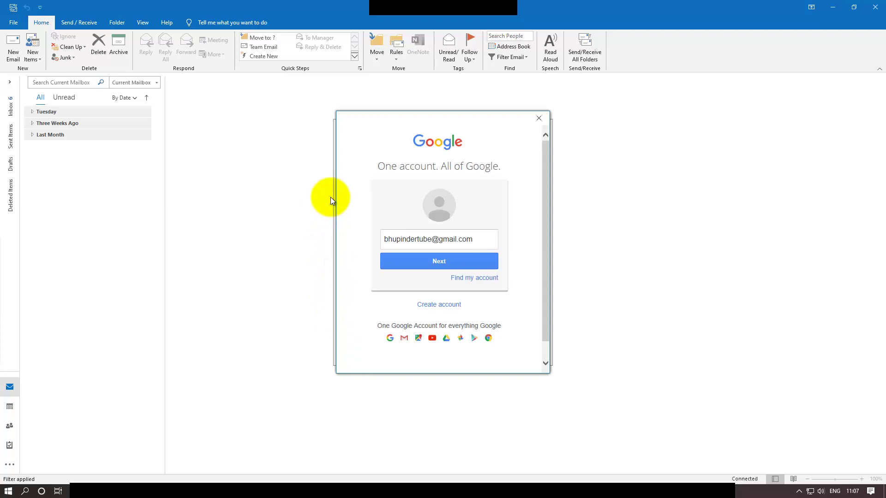
{"action": "left_click", "coordinate": [428, 261]}
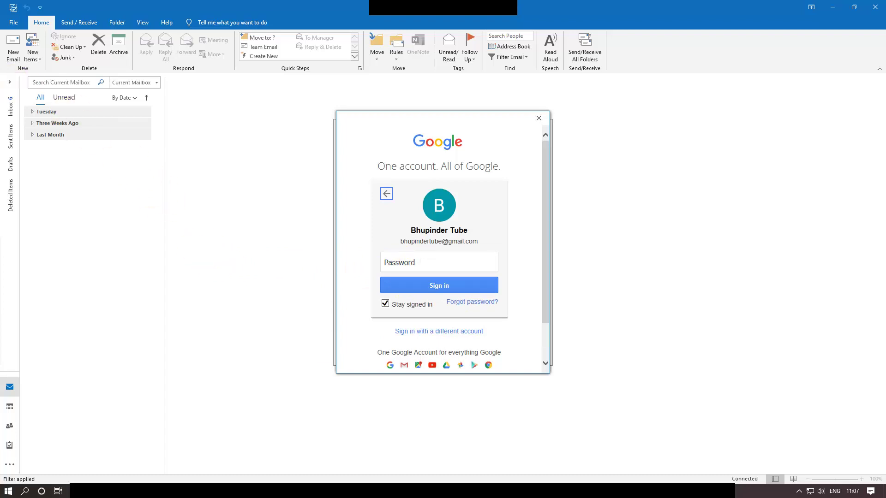
{"action": "left_click", "coordinate": [440, 284]}
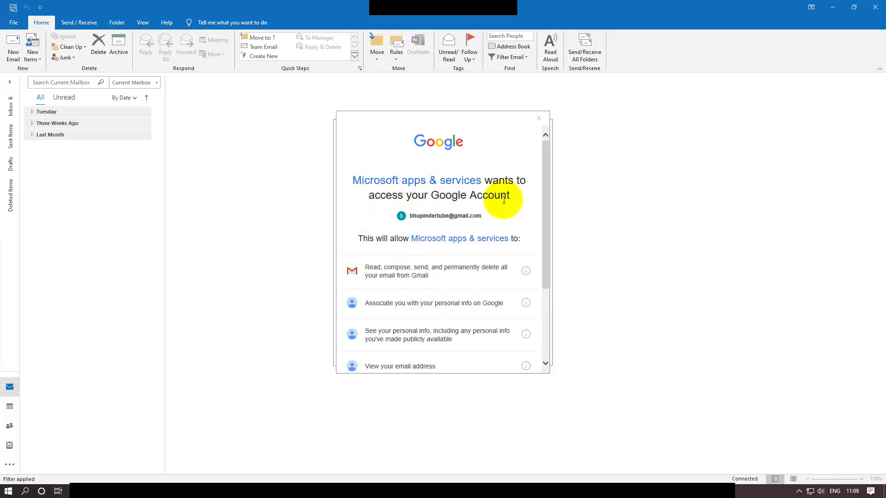
{"action": "scroll", "coordinate": [483, 250], "scroll_direction": "down", "scroll_amount": 3}
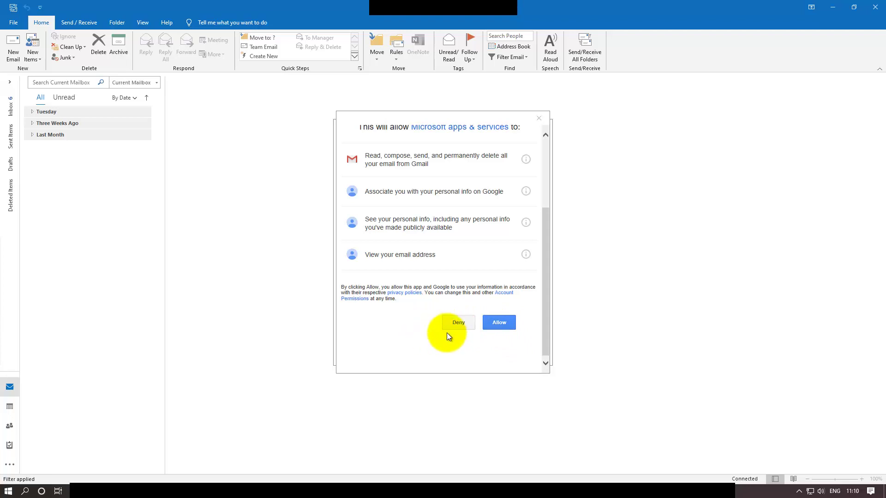
{"action": "scroll", "coordinate": [447, 333], "scroll_direction": "up", "scroll_amount": 1}
{"action": "scroll", "coordinate": [446, 333], "scroll_direction": "up", "scroll_amount": 3}
{"action": "scroll", "coordinate": [447, 333], "scroll_direction": "down", "scroll_amount": 3}
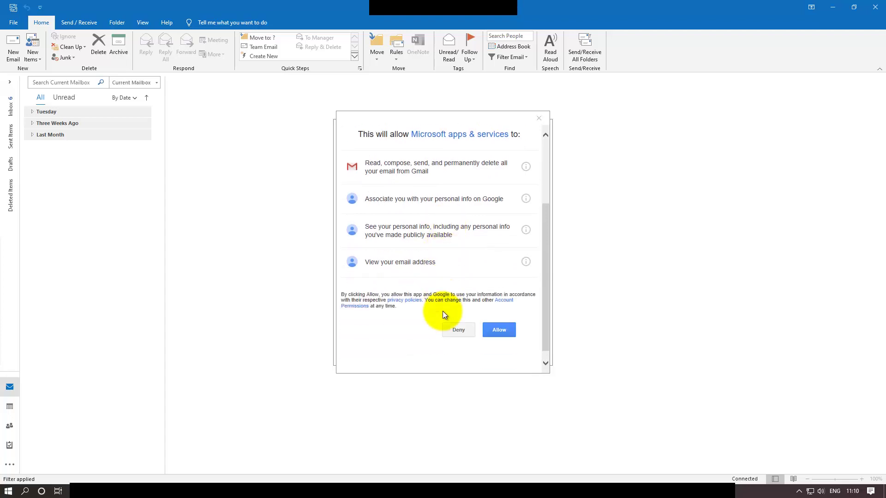
{"action": "scroll", "coordinate": [444, 310], "scroll_direction": "up", "scroll_amount": 3}
{"action": "scroll", "coordinate": [443, 309], "scroll_direction": "down", "scroll_amount": 3}
{"action": "scroll", "coordinate": [443, 309], "scroll_direction": "up", "scroll_amount": 3}
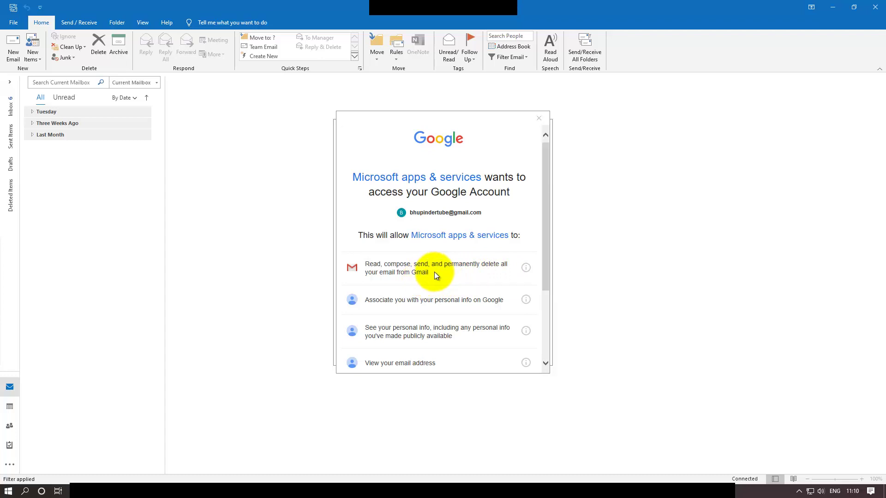
{"action": "scroll", "coordinate": [470, 309], "scroll_direction": "down", "scroll_amount": 2}
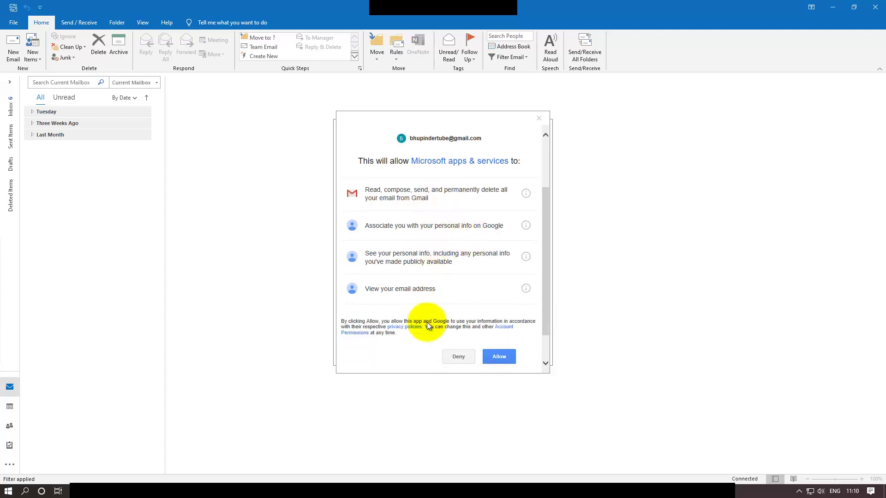
{"action": "scroll", "coordinate": [427, 322], "scroll_direction": "down", "scroll_amount": 1}
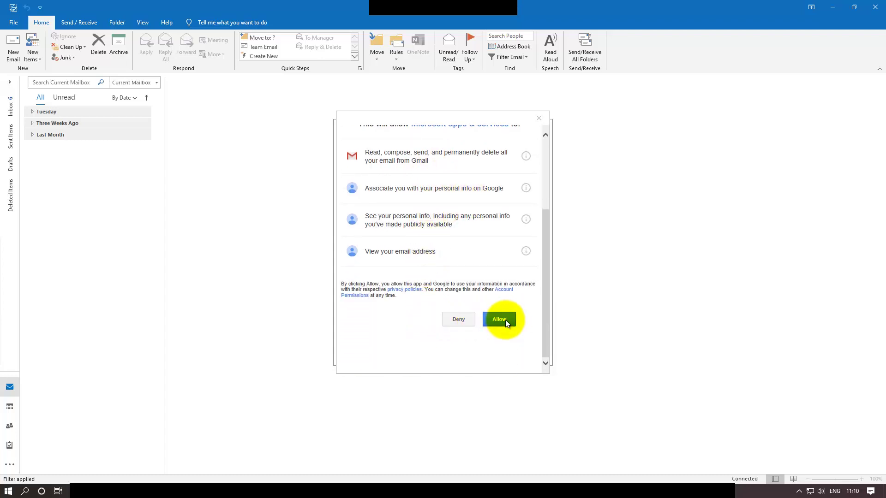
Allow Microsoft apps & services access and turn off Outlook Mobile phone setup.
{"action": "left_click", "coordinate": [503, 319]}
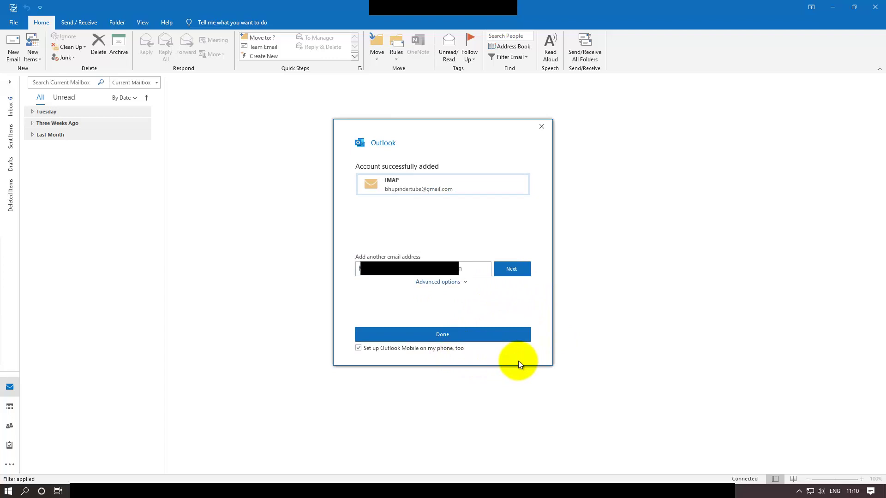
{"action": "left_click", "coordinate": [359, 348]}
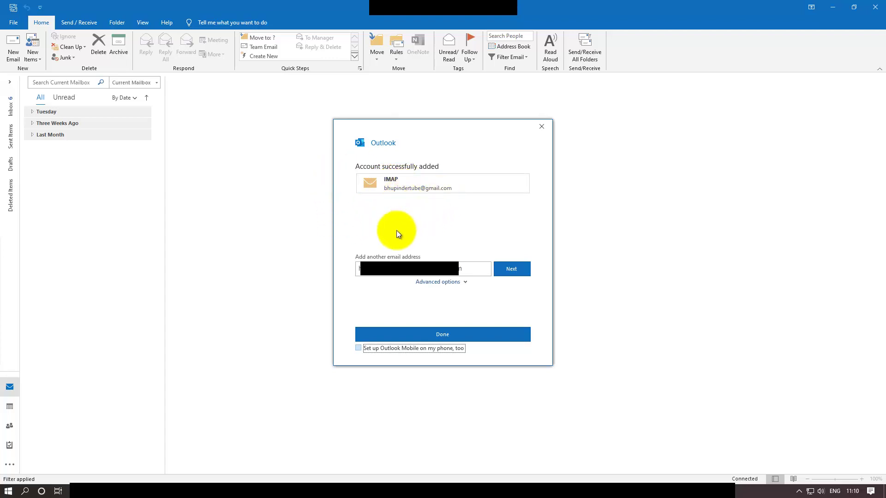
Finish setup with Done and view the Gmail Inbox grouped by date.
{"action": "left_click", "coordinate": [406, 336]}
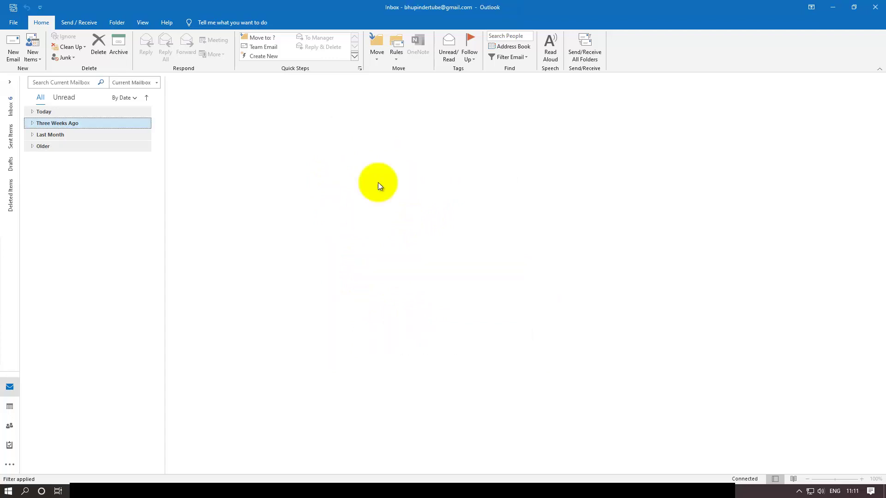